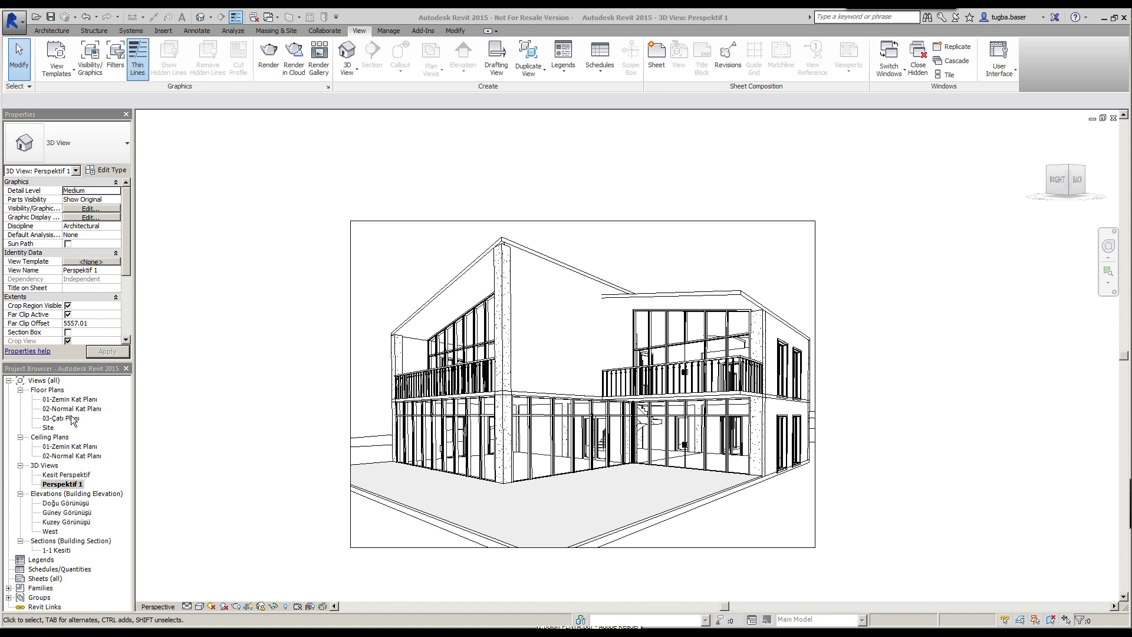
Open the Site floor plan, zoomed and panned so grids 1–4 and A–D frame the house
{"action": "double_click", "coordinate": [49, 429]}
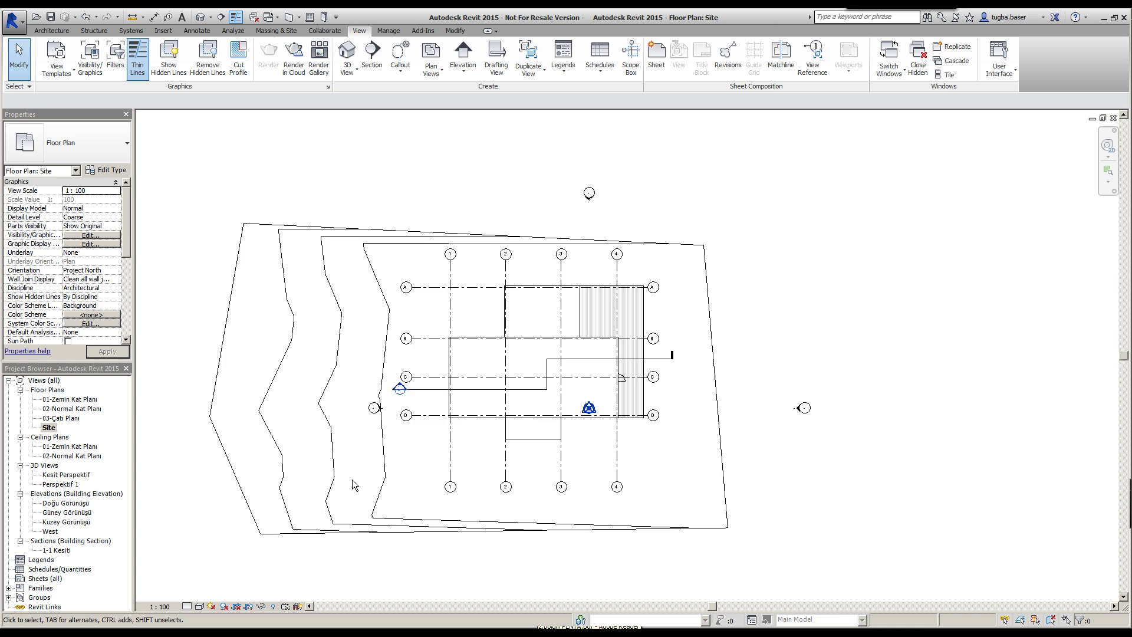
{"action": "scroll", "coordinate": [446, 389], "scroll_direction": "up", "scroll_amount": 5}
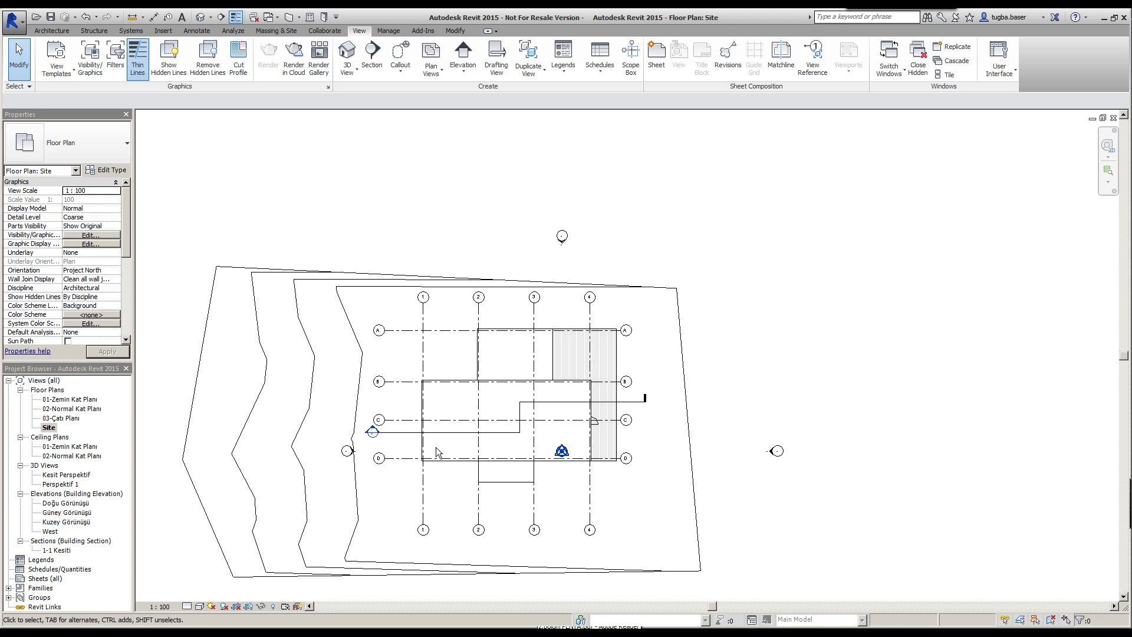
{"action": "middle_click_drag", "start_coordinate": [533, 421], "coordinate": [559, 395]}
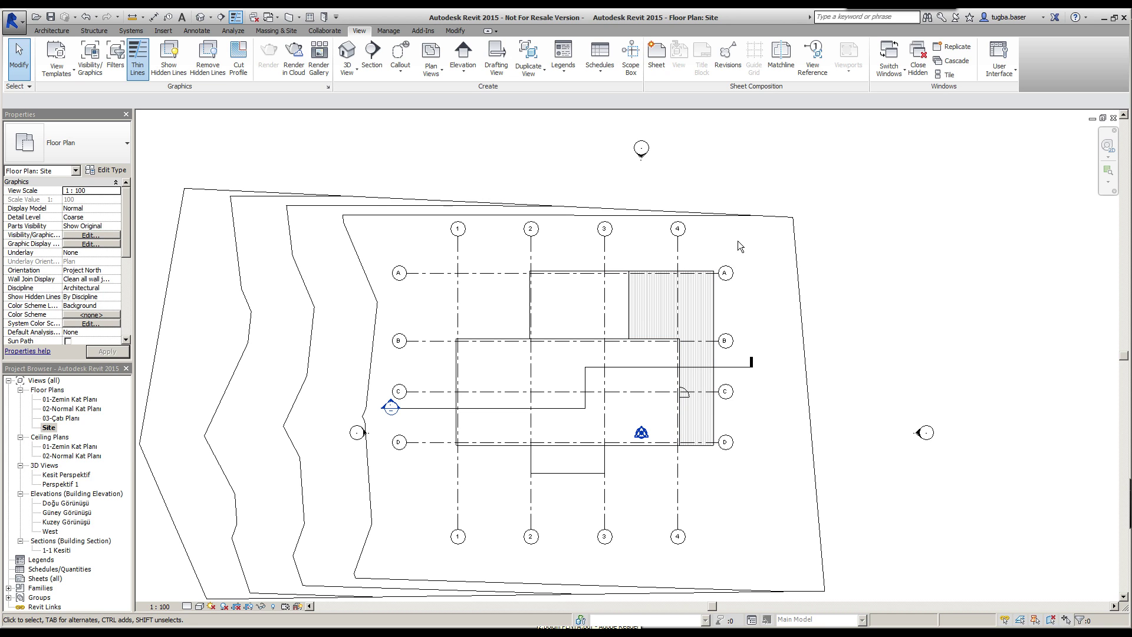
{"action": "right_click", "coordinate": [51, 484]}
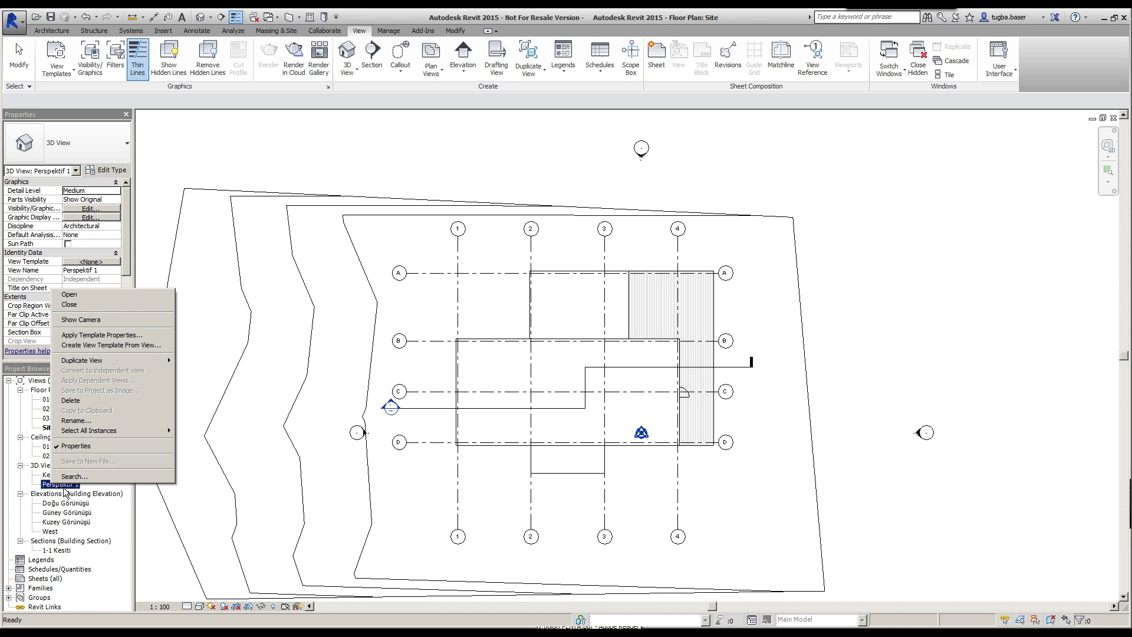
Show the Perspektif 1 camera on the Site plan and zoom out to its full view cone
{"action": "left_click", "coordinate": [112, 322]}
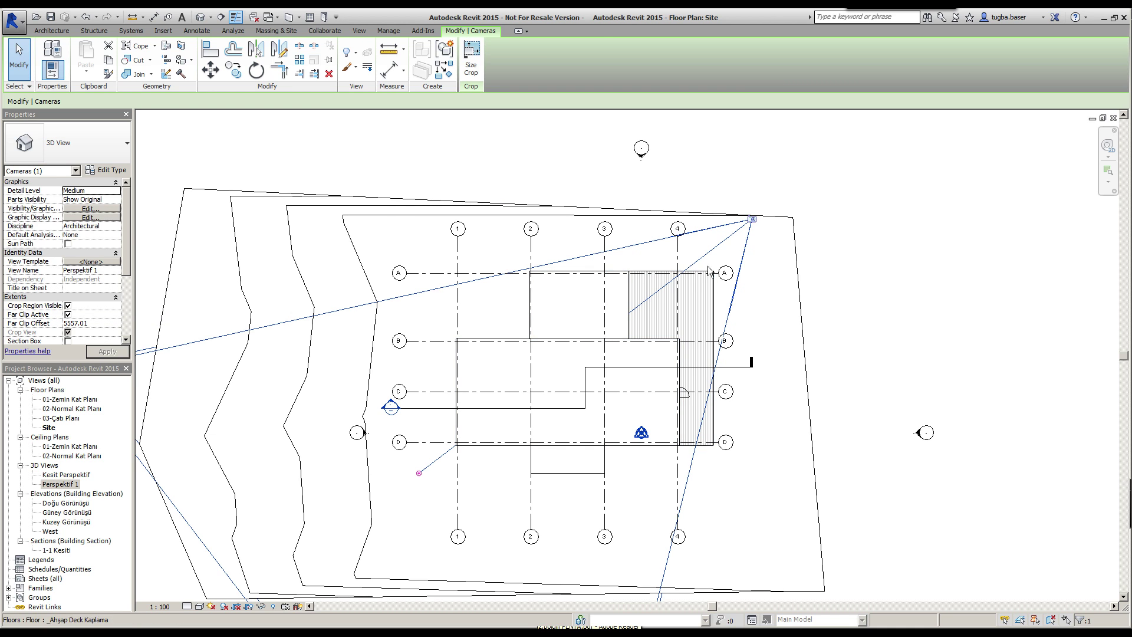
{"action": "scroll", "coordinate": [745, 244], "scroll_direction": "down", "scroll_amount": 3}
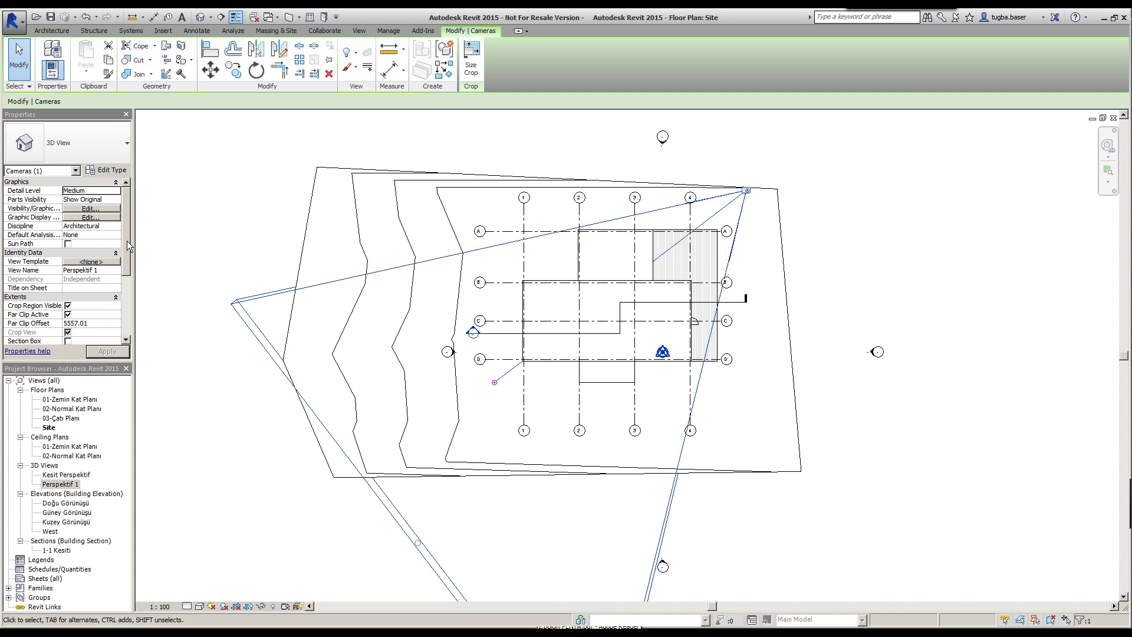
{"action": "scroll", "coordinate": [131, 270], "scroll_direction": "down", "scroll_amount": 2}
{"action": "scroll", "coordinate": [131, 270], "scroll_direction": "down", "scroll_amount": 1}
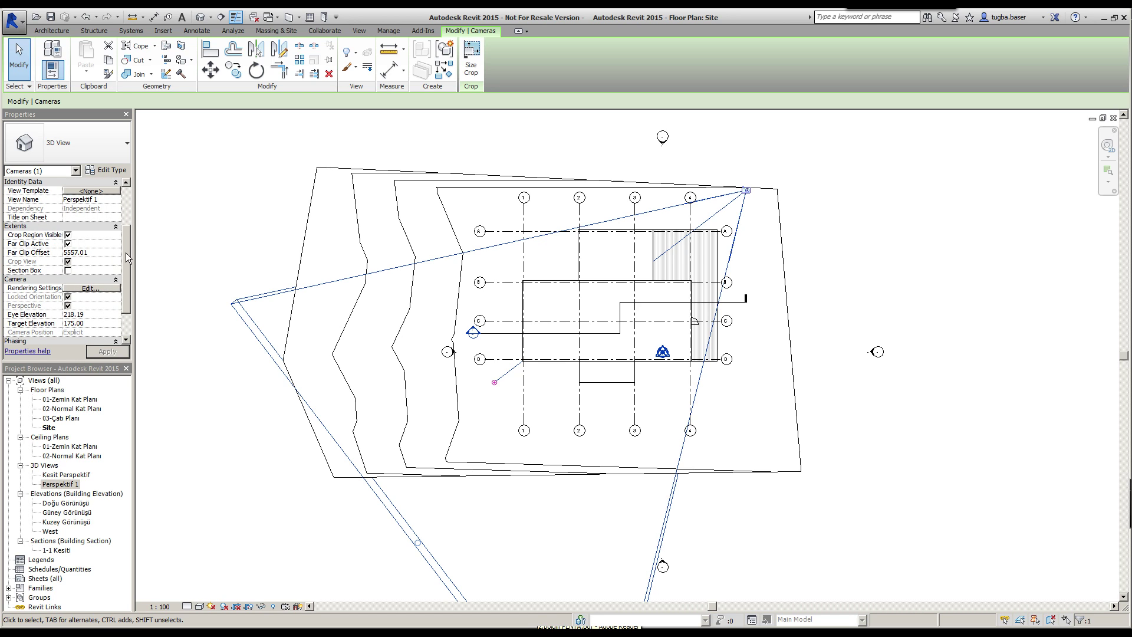
{"action": "left_click_drag", "start_coordinate": [127, 257], "coordinate": [131, 277]}
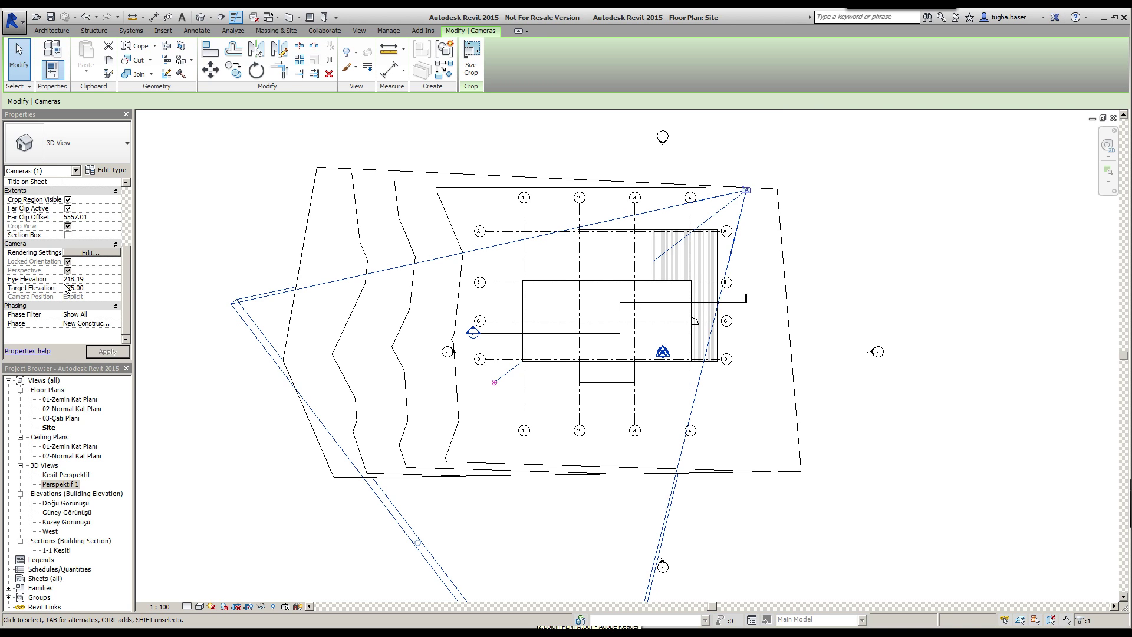
{"action": "left_click", "coordinate": [67, 226]}
{"action": "left_click", "coordinate": [89, 217]}
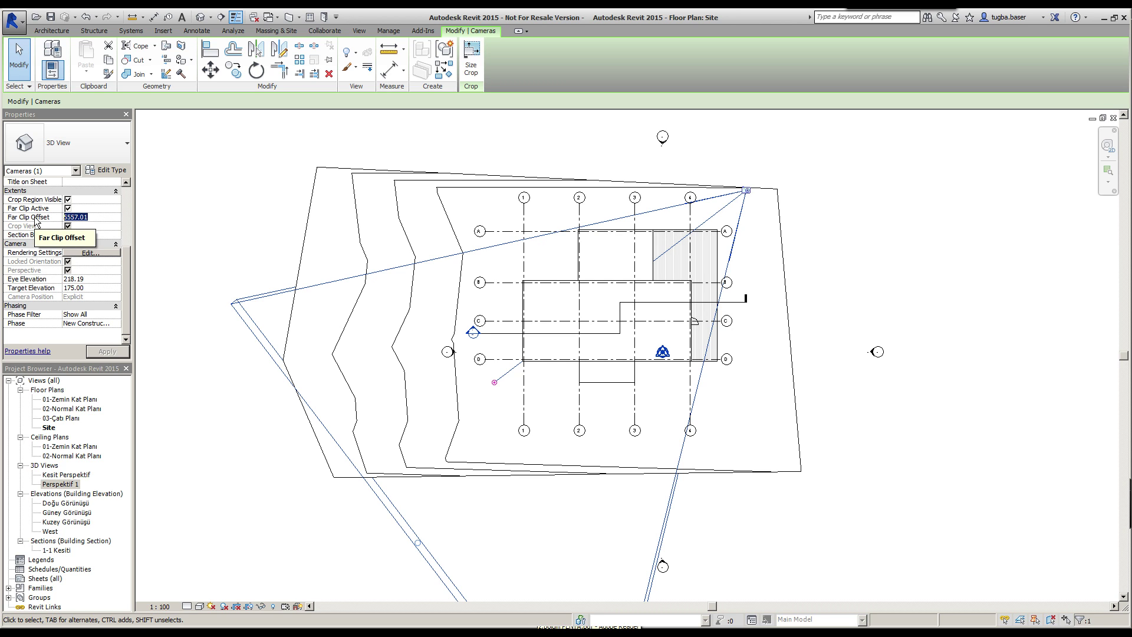
{"action": "type", "text": "4500.00"}
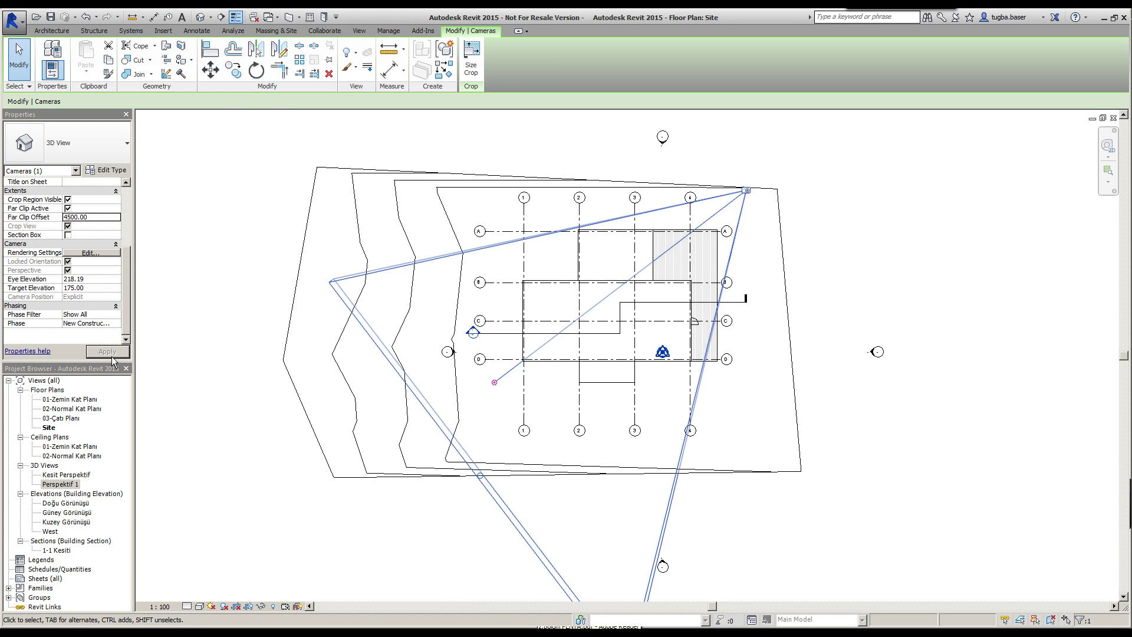
Apply Far Clip Offsets of 4500, then 3000, and finally 5500 to the camera
{"action": "left_click", "coordinate": [112, 353]}
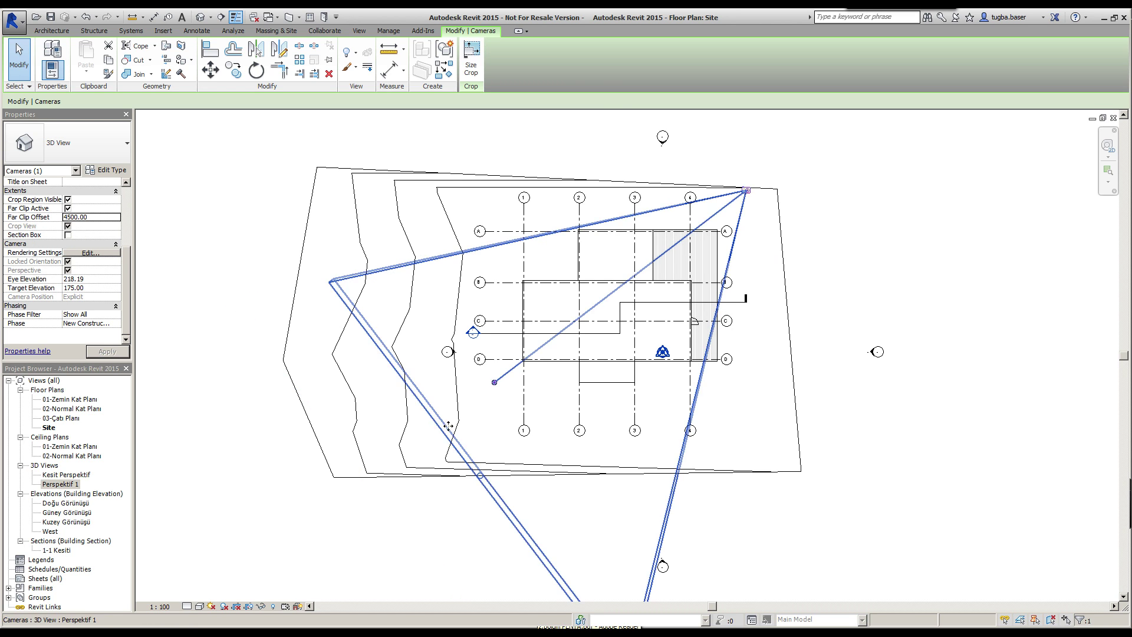
{"action": "left_click", "coordinate": [91, 217]}
{"action": "type", "text": "30"}
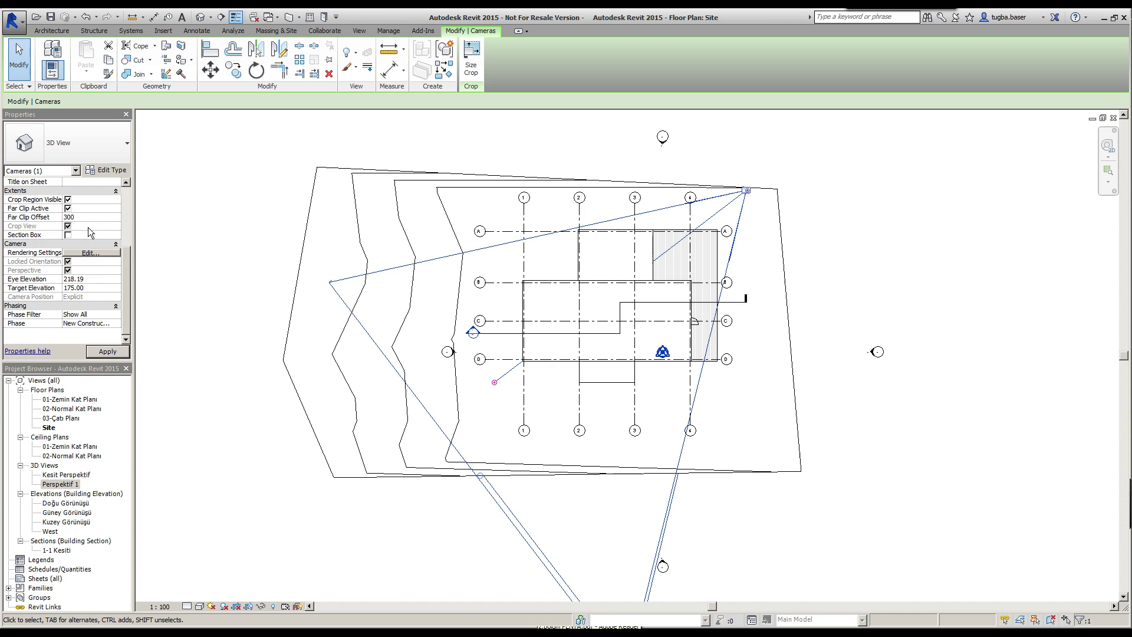
{"action": "type", "text": "00"}
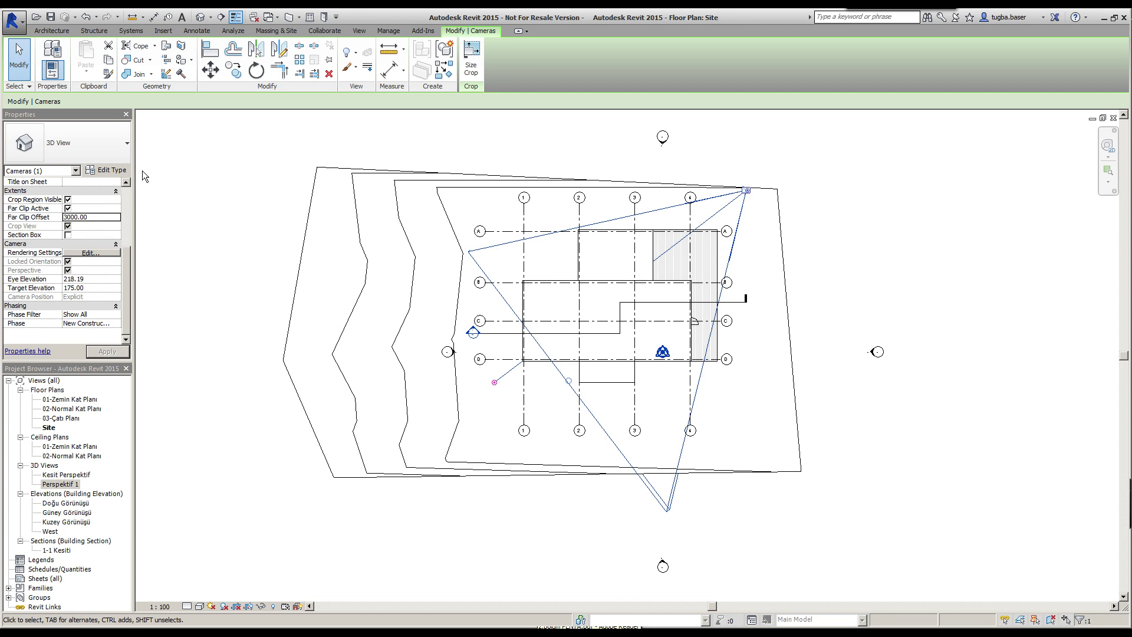
{"action": "left_click", "coordinate": [104, 218]}
{"action": "type", "text": "5500"}
{"action": "left_click", "coordinate": [118, 352]}
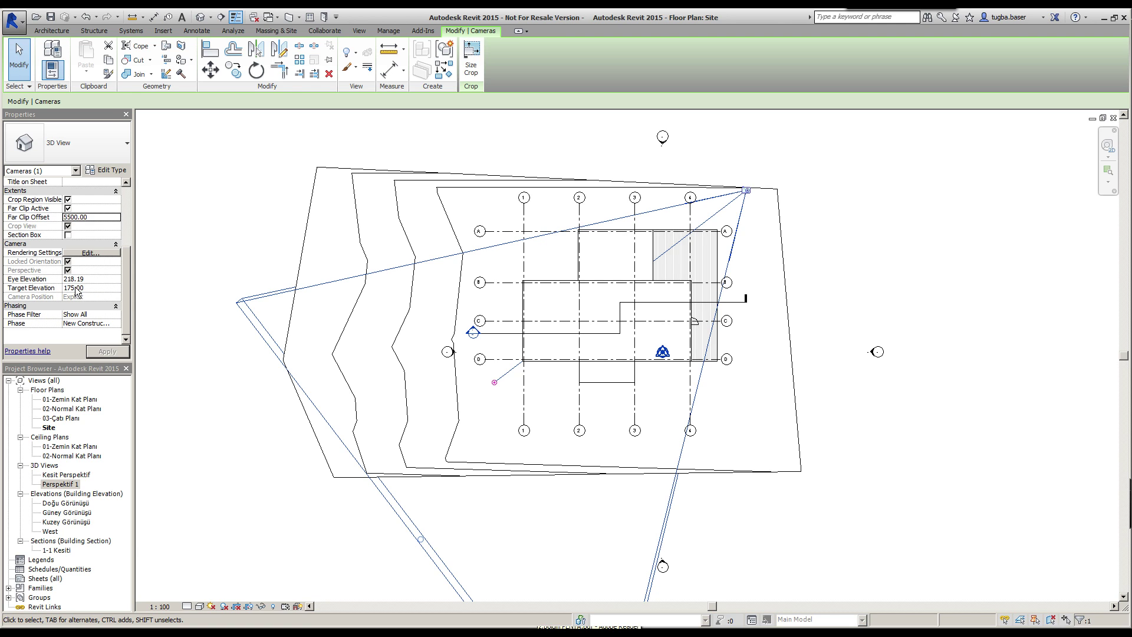
Open the Perspektif 1 view, tile the windows with WT, and maximize the perspective
{"action": "left_click", "coordinate": [92, 280]}
{"action": "double_click", "coordinate": [66, 484]}
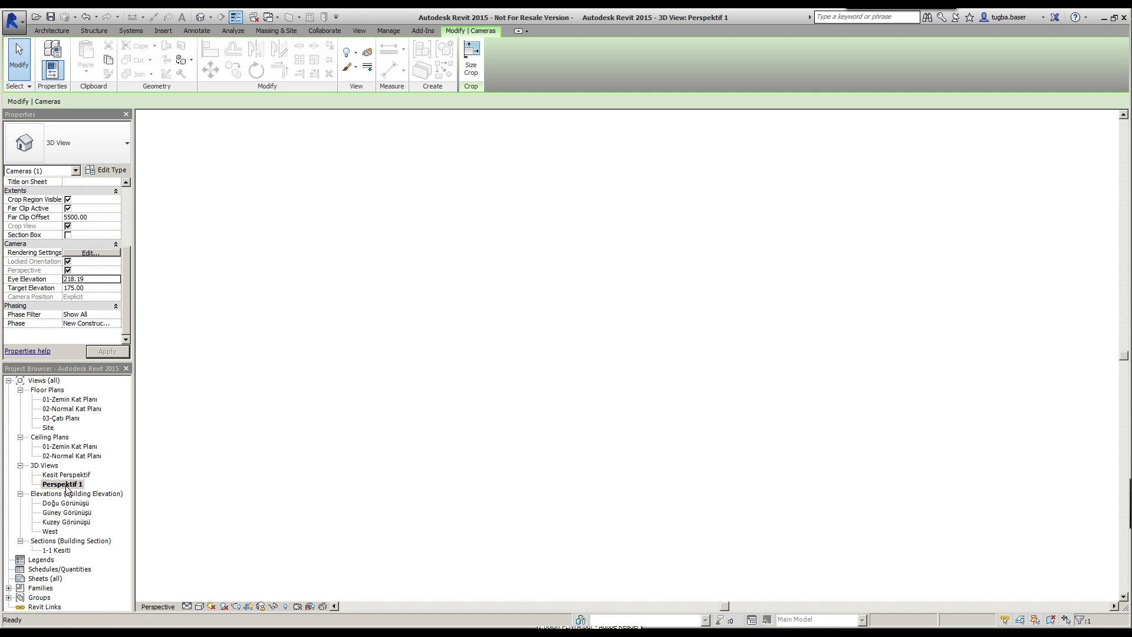
{"action": "key", "text": "w"}
{"action": "key", "text": "t"}
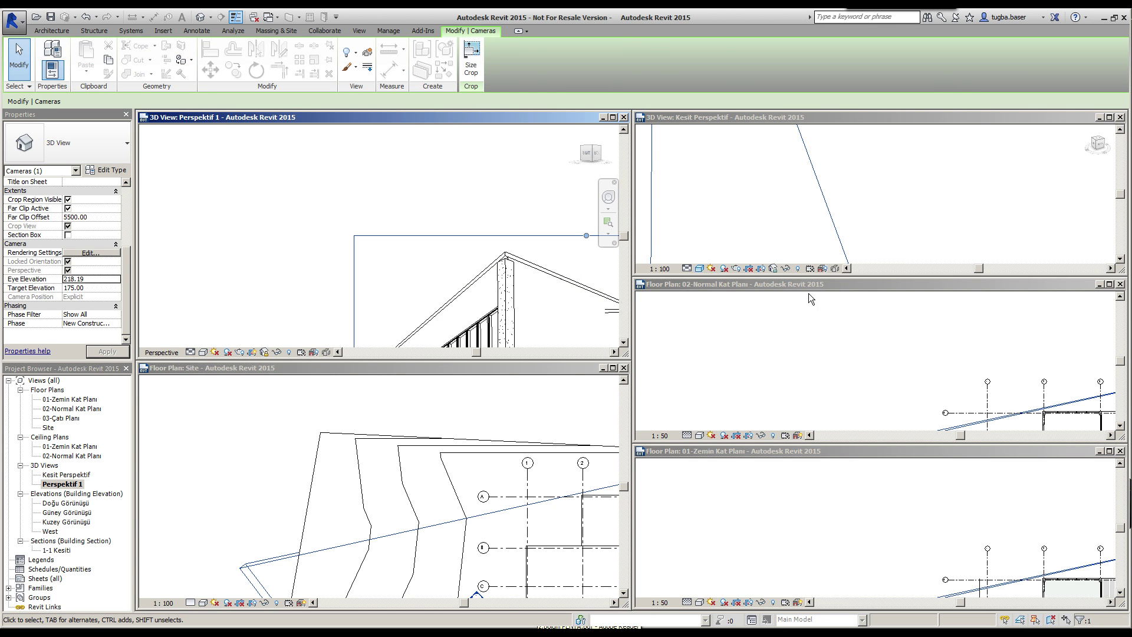
{"action": "left_click", "coordinate": [613, 117]}
Close all hidden view windows so only Perspektif 1 stays open
{"action": "left_click", "coordinate": [357, 31]}
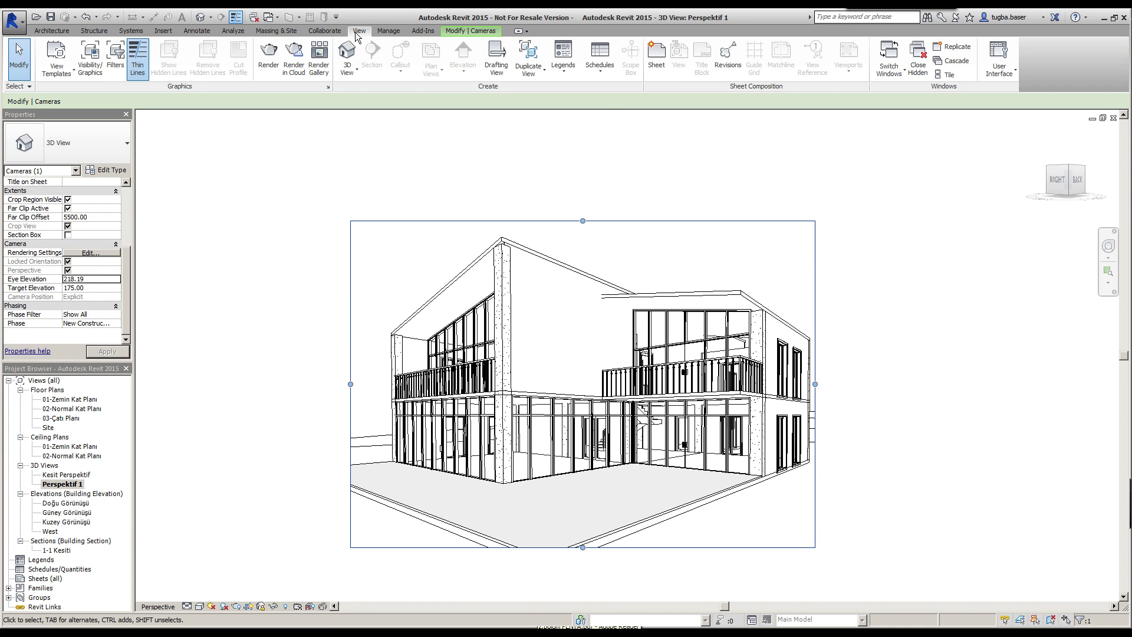
{"action": "left_click", "coordinate": [920, 54]}
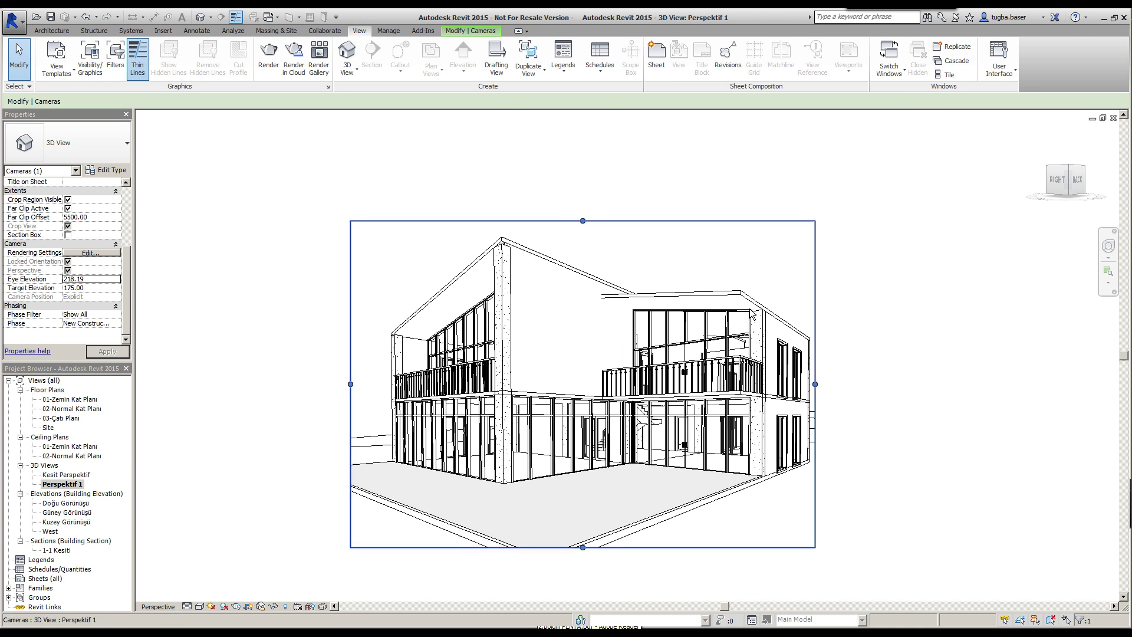
{"action": "double_click", "coordinate": [50, 427]}
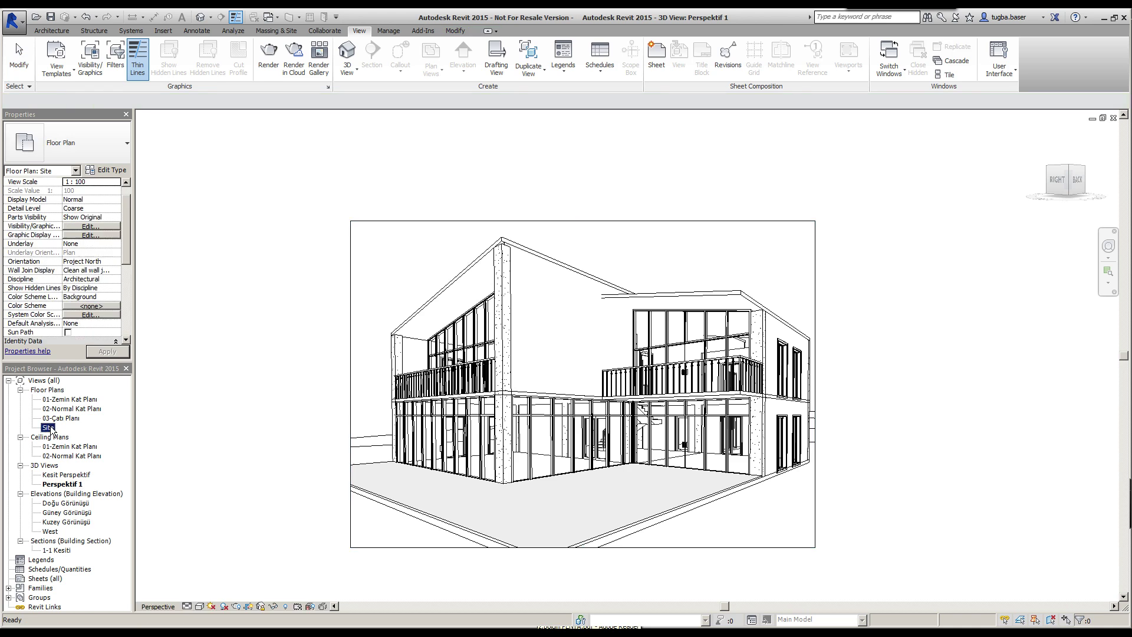
Tile the Site plan beside Perspektif 1 and recentre the camera in the plan
{"action": "key", "text": "w"}
{"action": "key", "text": "t"}
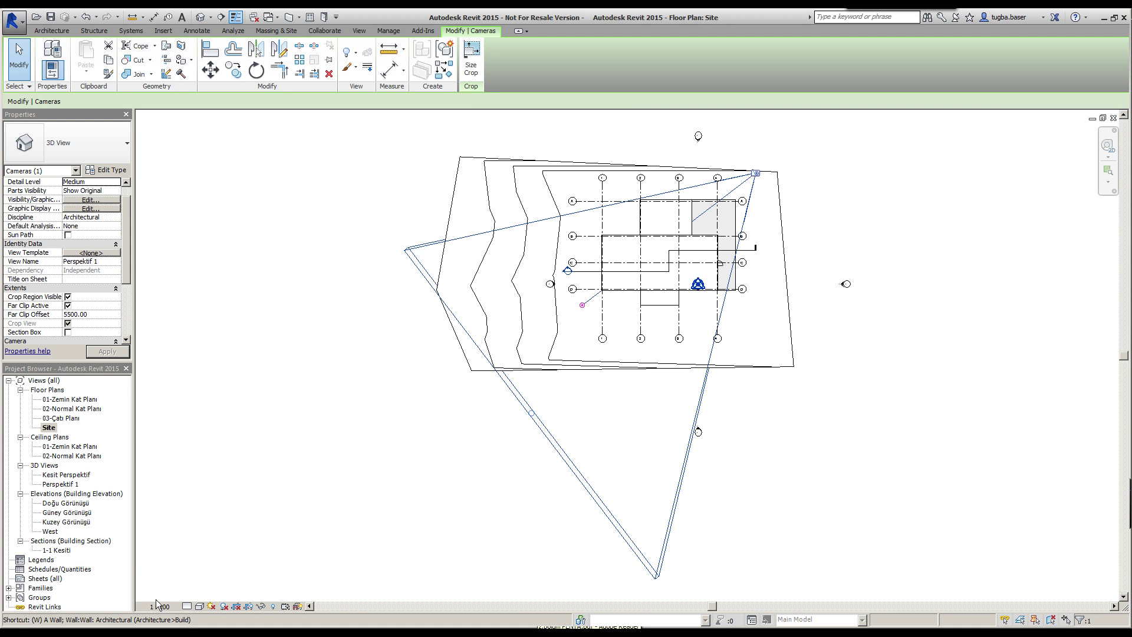
{"action": "middle_click_drag", "start_coordinate": [283, 522], "coordinate": [232, 491]}
Pan and zoom the Perspektif 1 view to frame the house
{"action": "left_click", "coordinate": [797, 383]}
{"action": "middle_click_drag", "start_coordinate": [797, 383], "coordinate": [711, 383]}
{"action": "scroll", "coordinate": [892, 374], "scroll_direction": "up", "scroll_amount": 3}
{"action": "middle_click_drag", "start_coordinate": [892, 374], "coordinate": [912, 372]}
{"action": "scroll", "coordinate": [911, 372], "scroll_direction": "down", "scroll_amount": 1}
{"action": "left_click_drag", "start_coordinate": [126, 253], "coordinate": [128, 298]}
{"action": "left_click", "coordinate": [76, 297]}
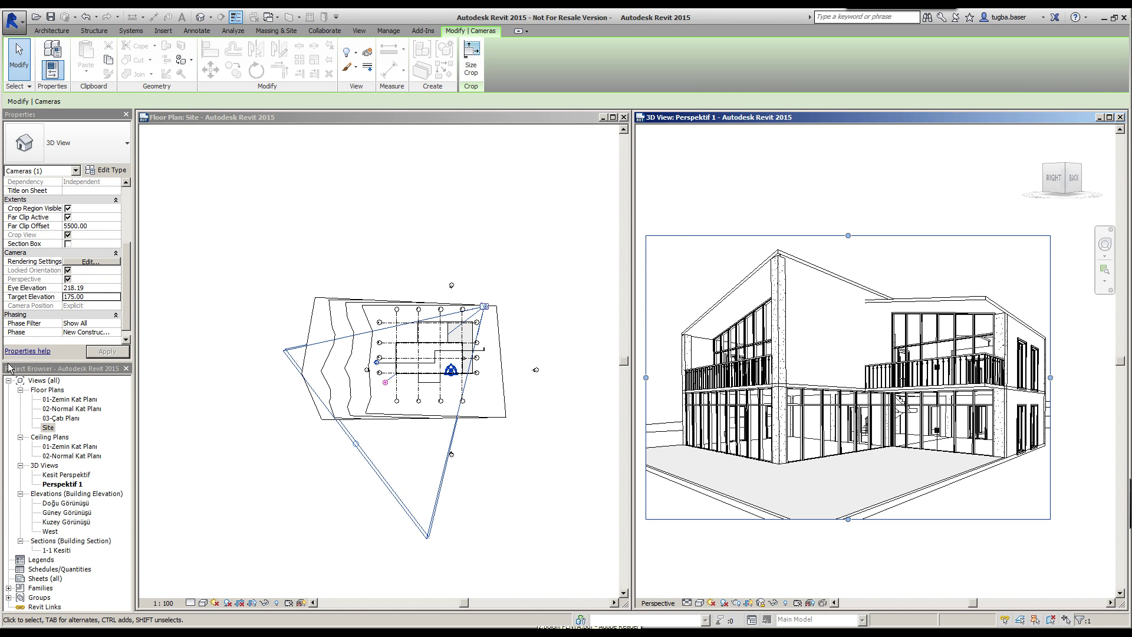
Apply Target Elevation 50 and Eye Elevation 500 to the camera
{"action": "left_click", "coordinate": [91, 297]}
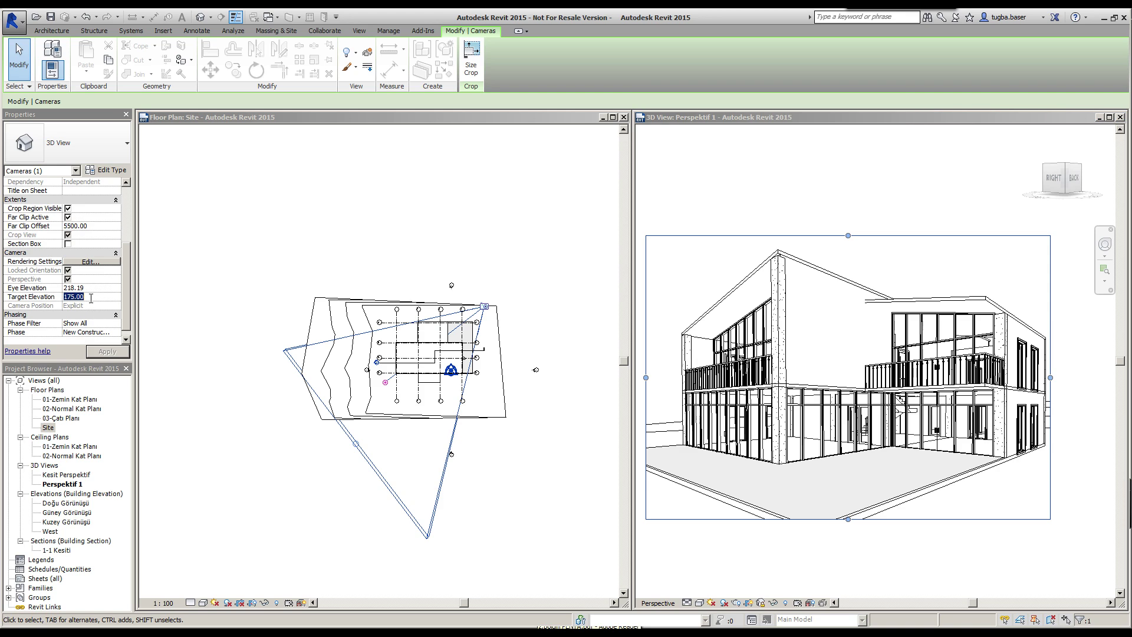
{"action": "type", "text": "5"}
{"action": "left_click", "coordinate": [106, 352]}
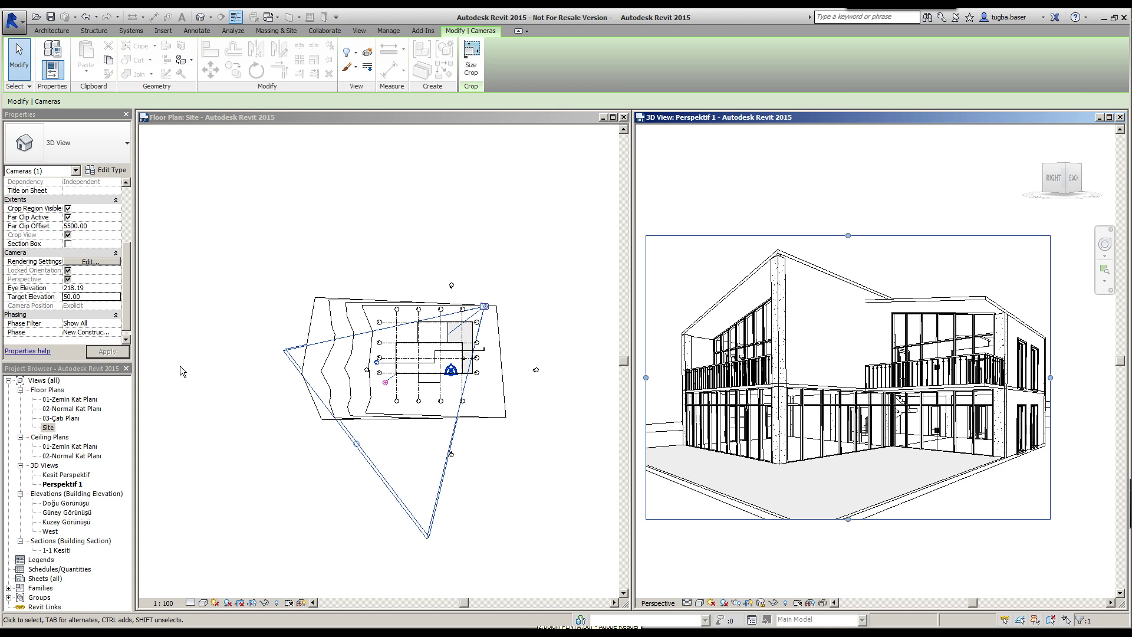
{"action": "left_click", "coordinate": [82, 288]}
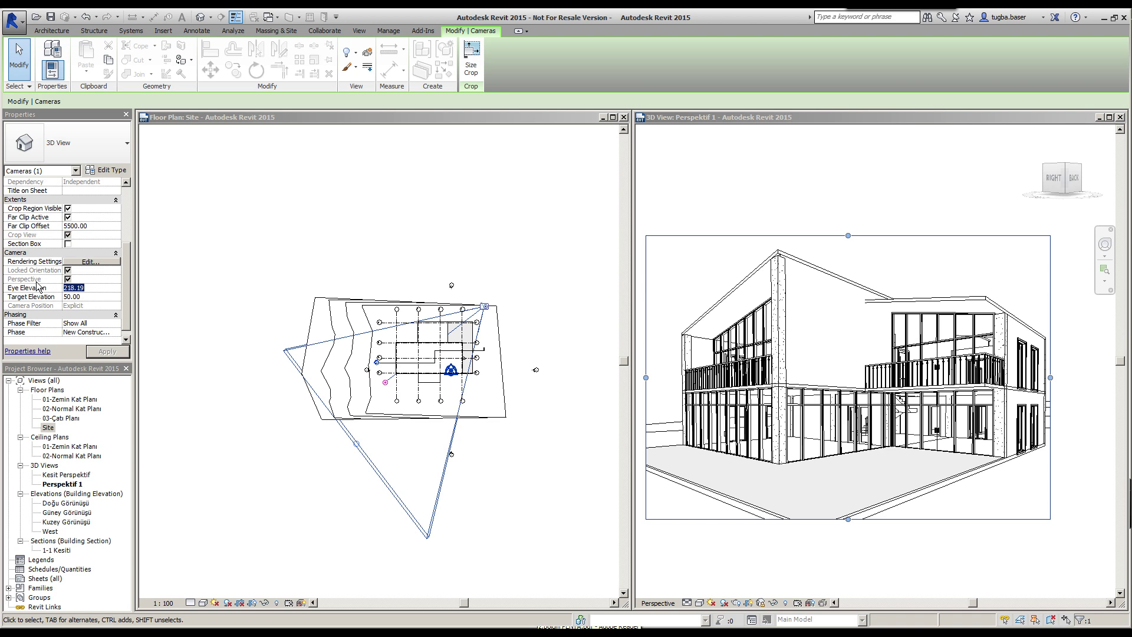
{"action": "type", "text": "5"}
{"action": "left_click", "coordinate": [100, 354]}
Apply 300 to both the camera's Eye Elevation and Target Elevation
{"action": "left_click", "coordinate": [100, 354]}
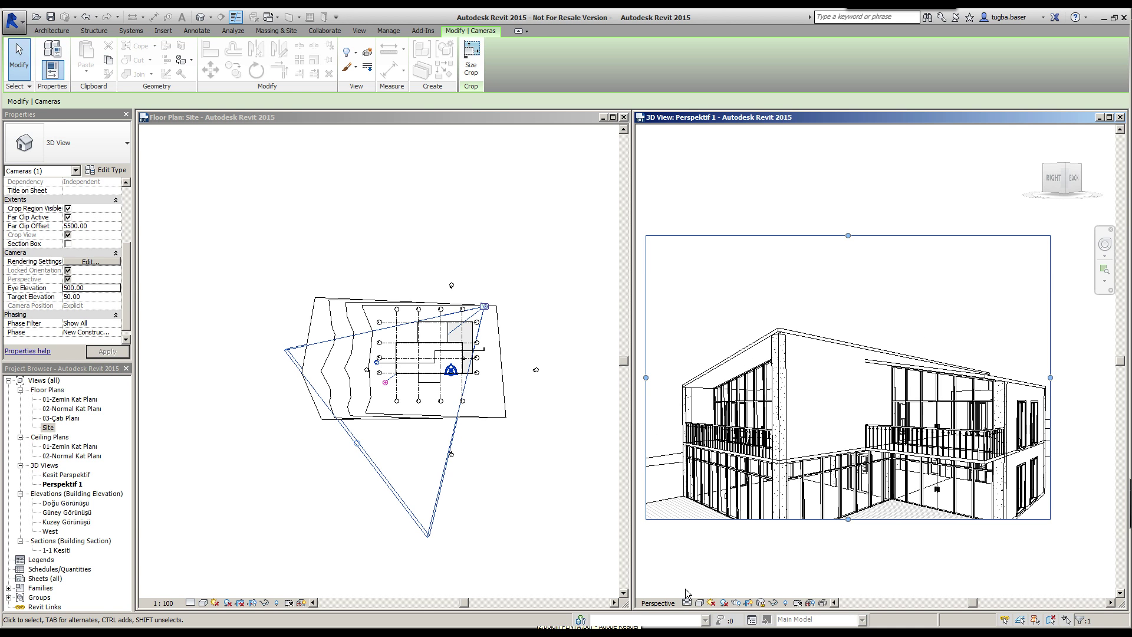
{"action": "left_click", "coordinate": [83, 288]}
{"action": "key", "text": "BackSpace"}
{"action": "type", "text": "300"}
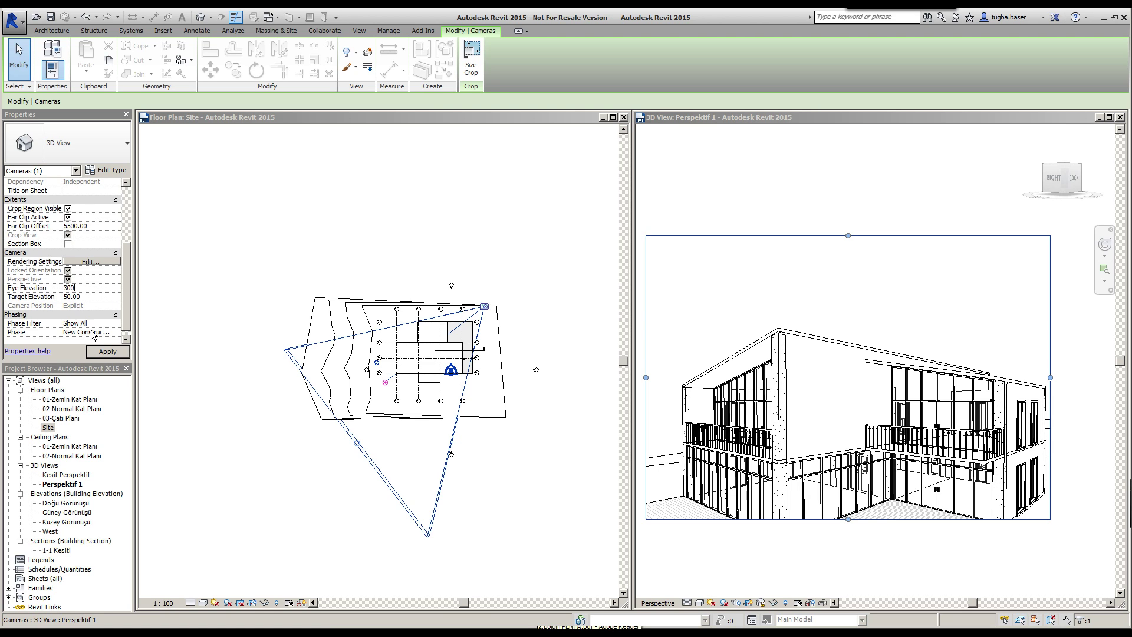
{"action": "left_click", "coordinate": [95, 298]}
{"action": "type", "text": "300"}
{"action": "left_click", "coordinate": [116, 352]}
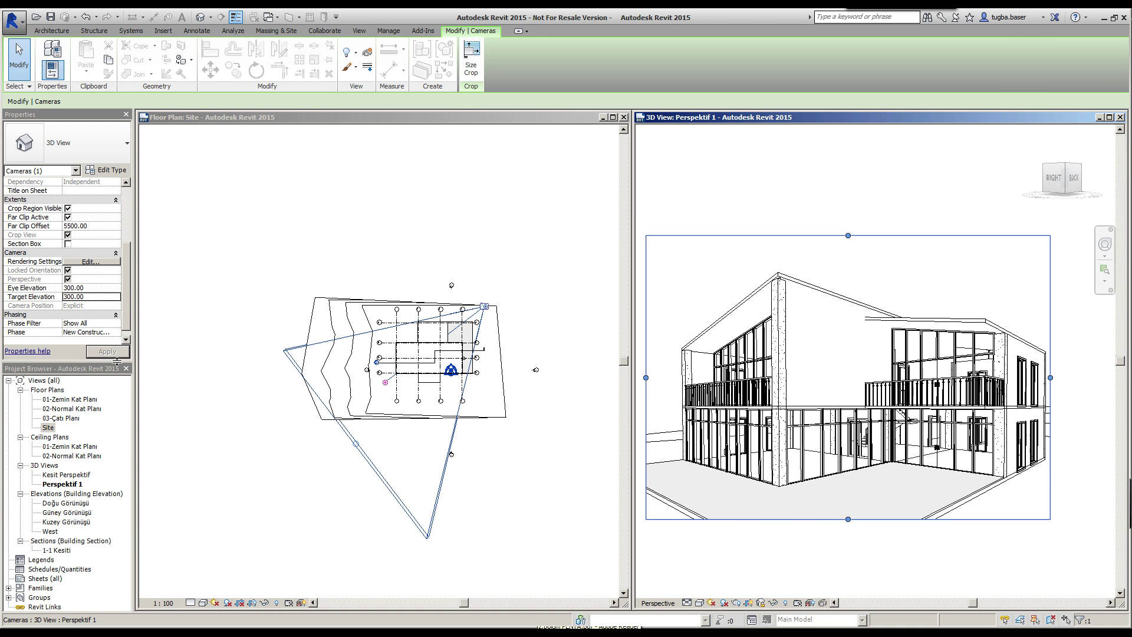